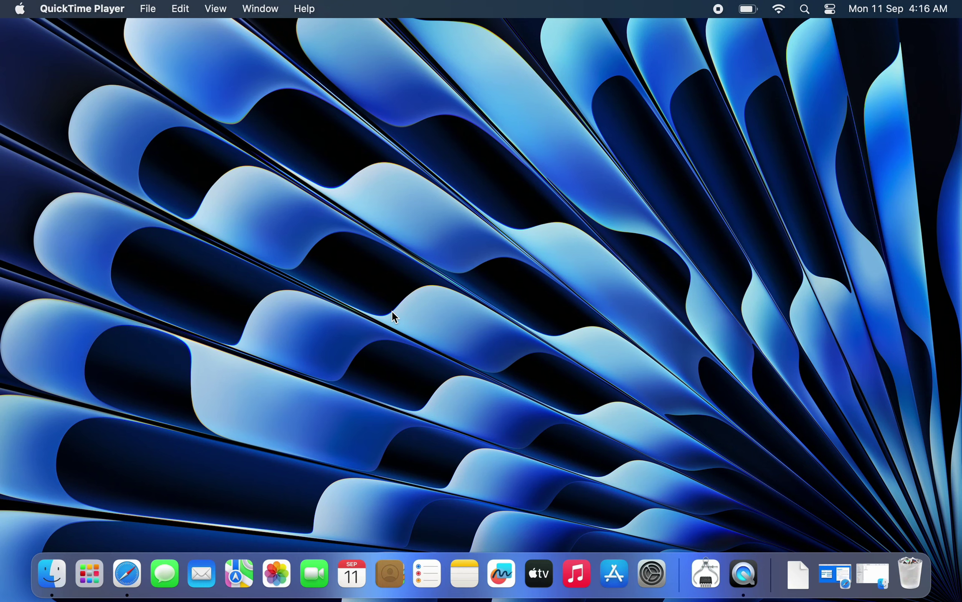
Download the Apple Silicon installer openmtp-3.2.10-mac-arm64.dmg (168.3 MB) from the OpenMTP site and check it in Downloads.
click(127, 574)
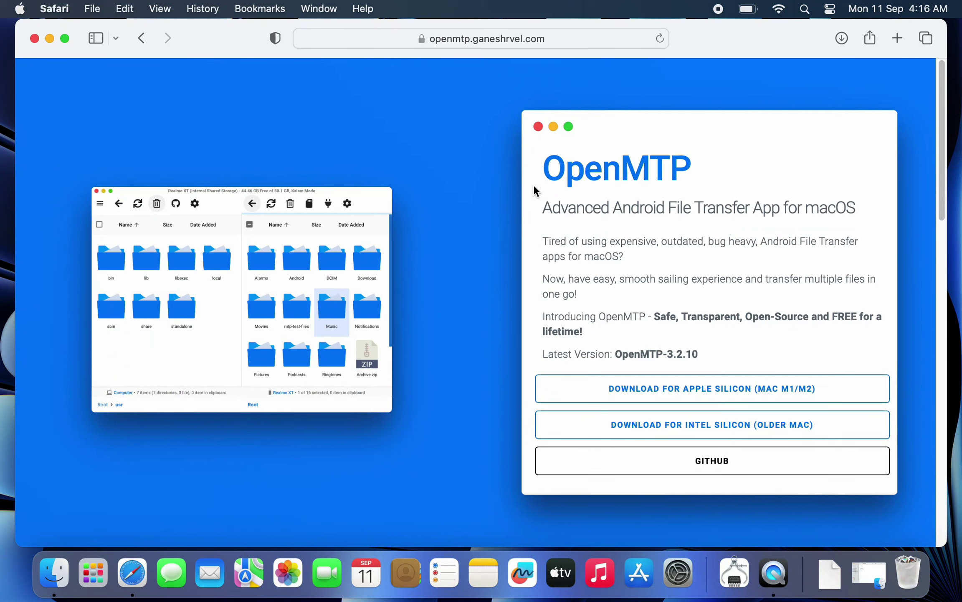
drag(551, 172, 708, 170)
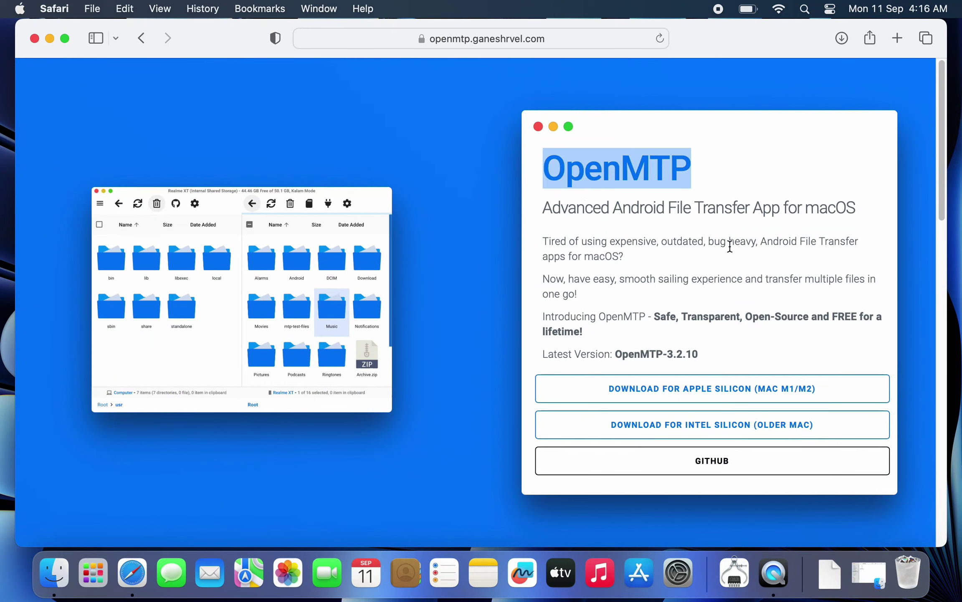
drag(748, 316, 859, 321)
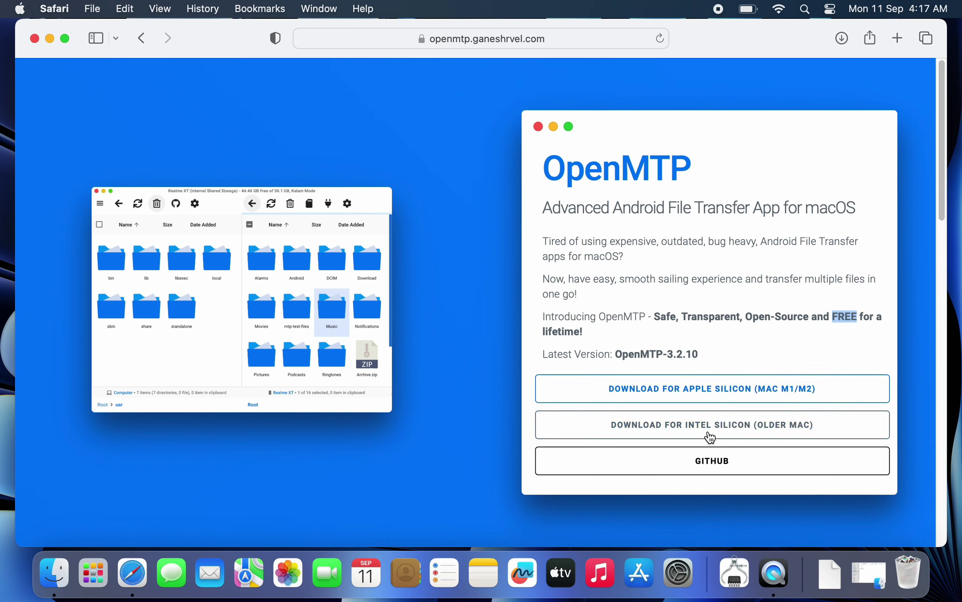
click(772, 391)
click(773, 392)
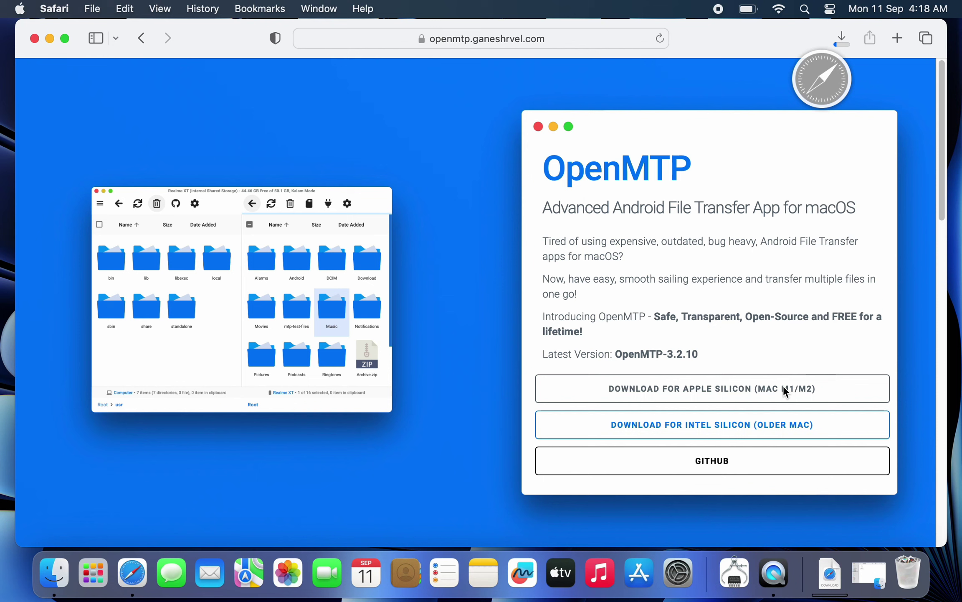
click(841, 38)
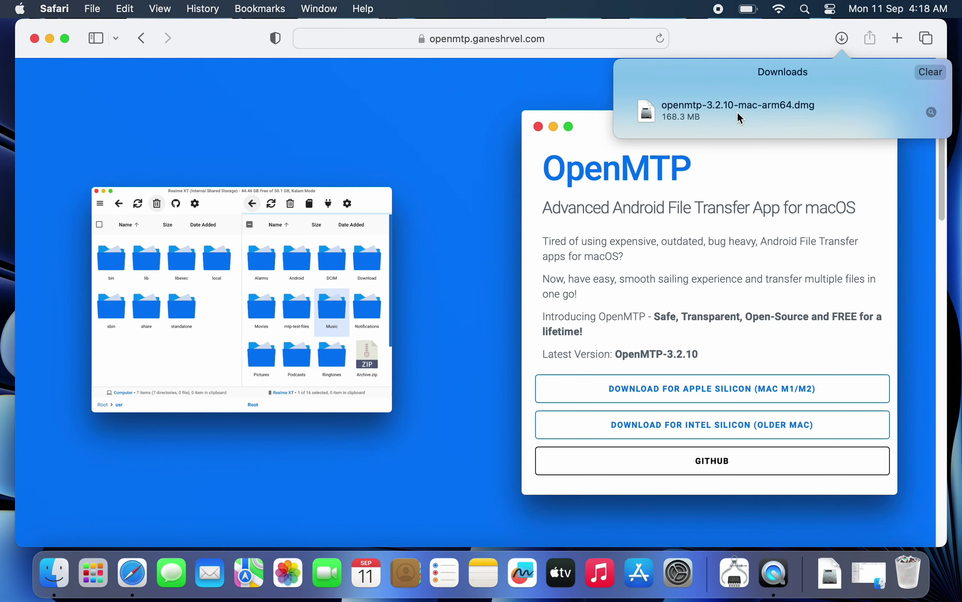
Install OpenMTP by copying it from the disk image into Applications.
double_click(738, 111)
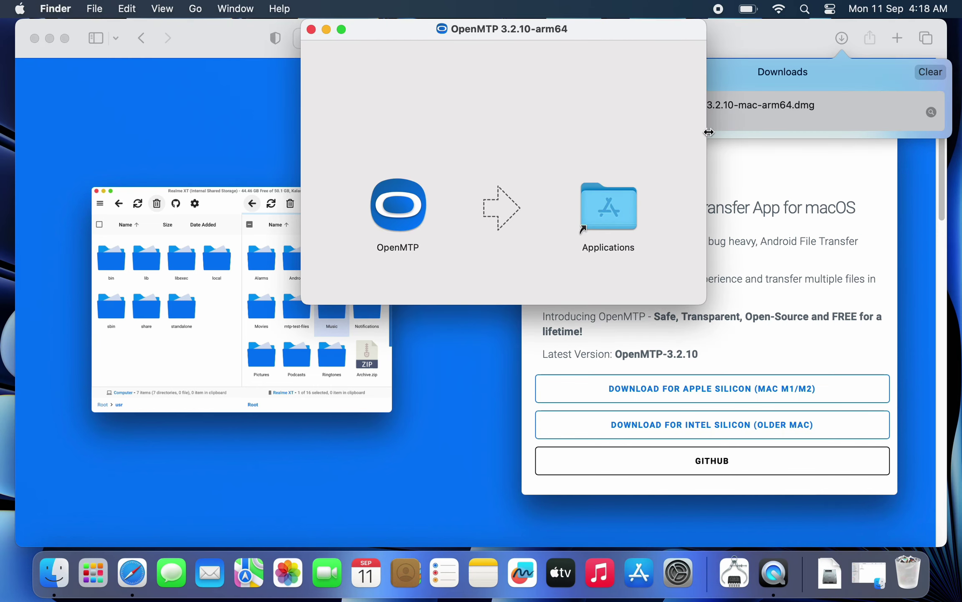
drag(396, 216, 609, 215)
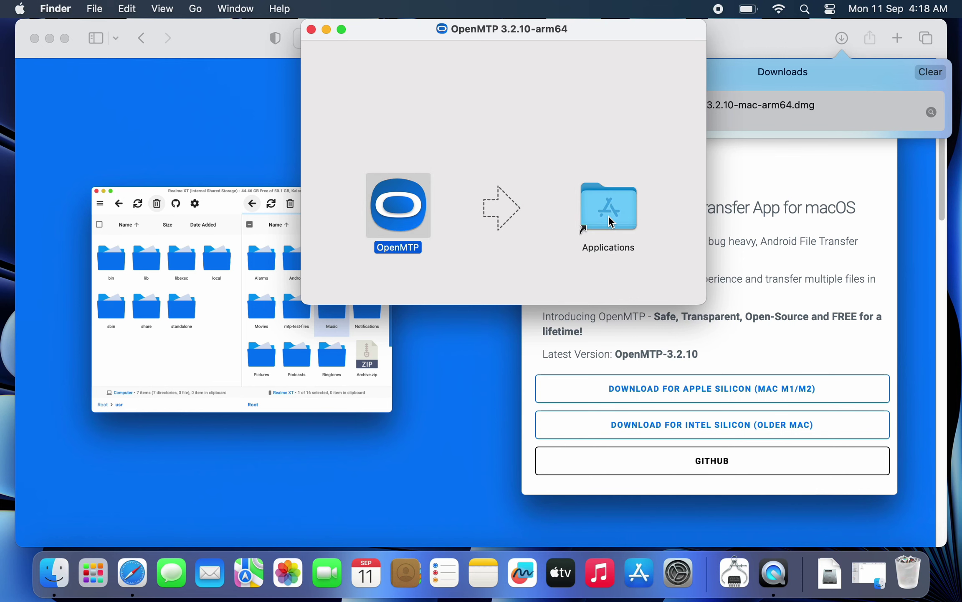
click(312, 30)
Close the browser and launch OpenMTP from Launchpad.
click(35, 38)
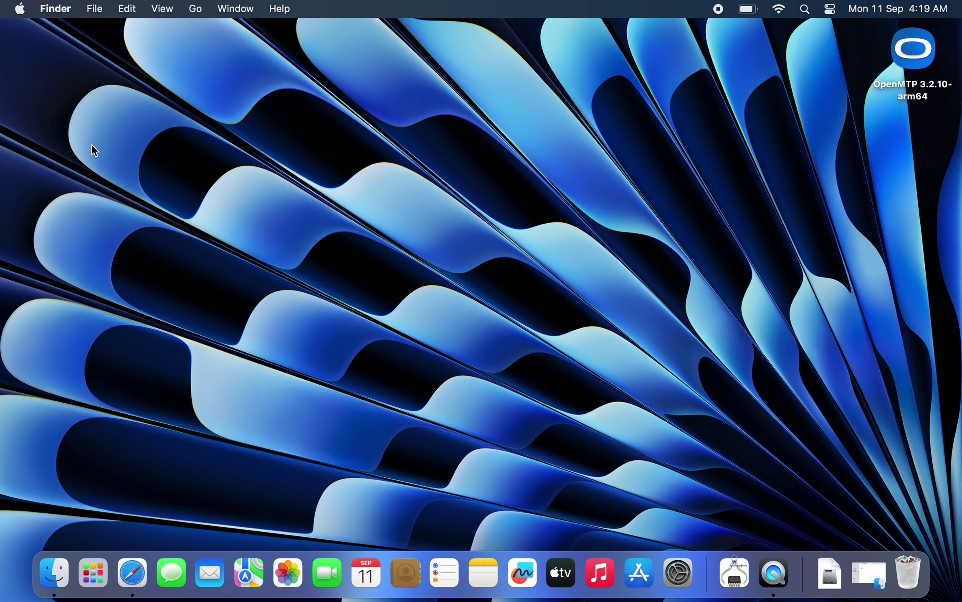
click(90, 572)
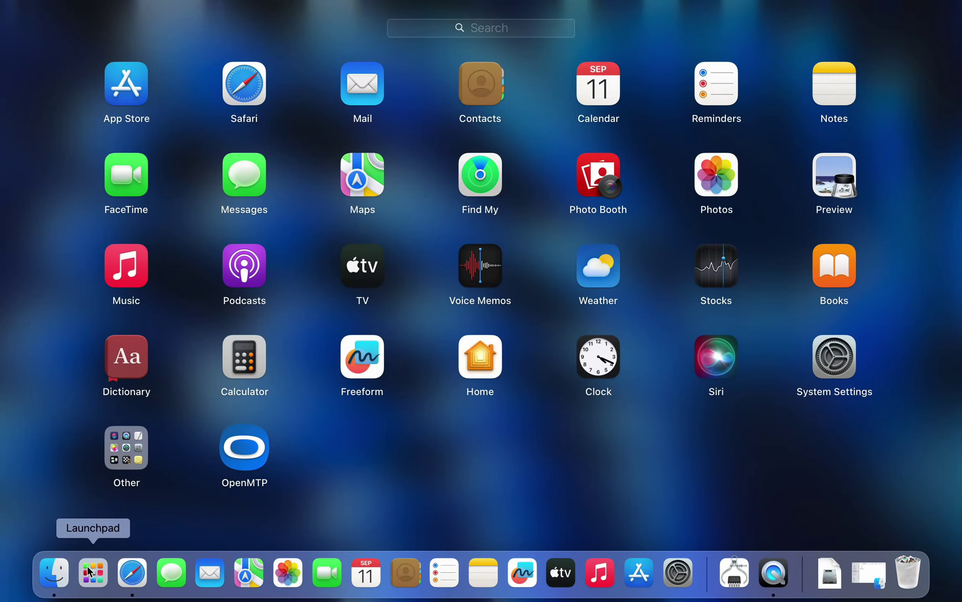
click(234, 457)
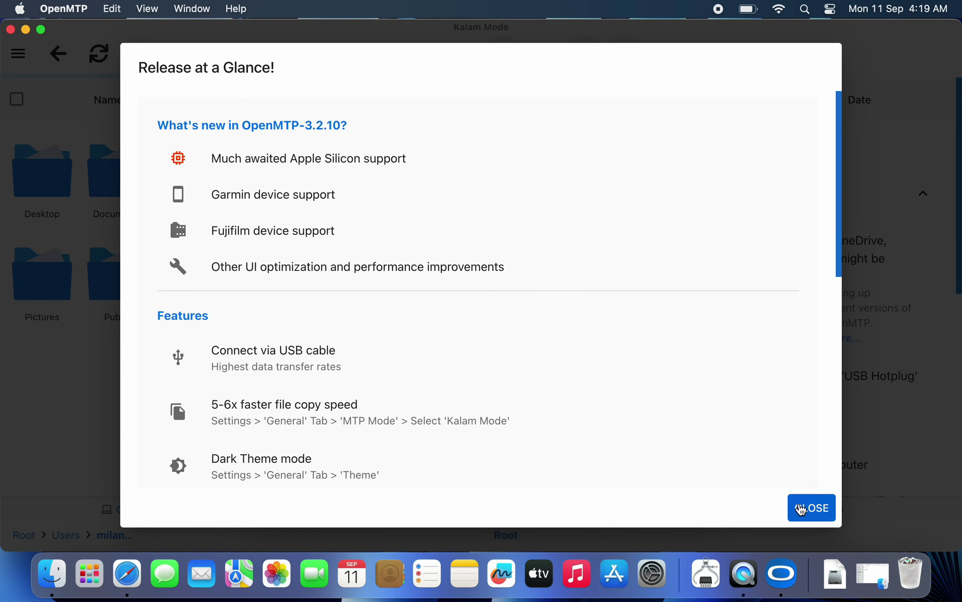
Dismiss the 3.2.10 release notes and allow the USB-connected Android phone to access the Mac.
click(691, 492)
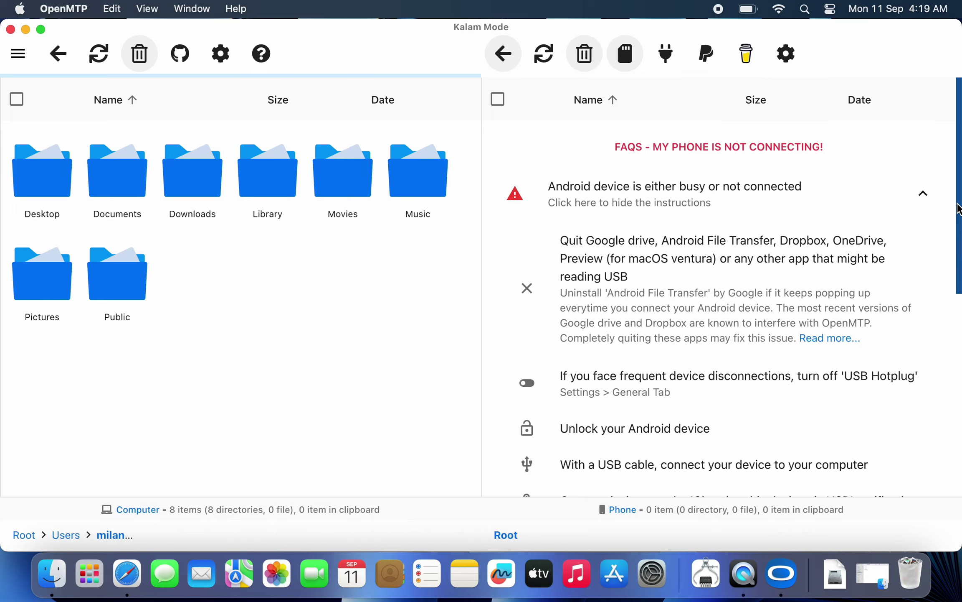
scroll(959, 218, down, 1)
drag(959, 218, 959, 321)
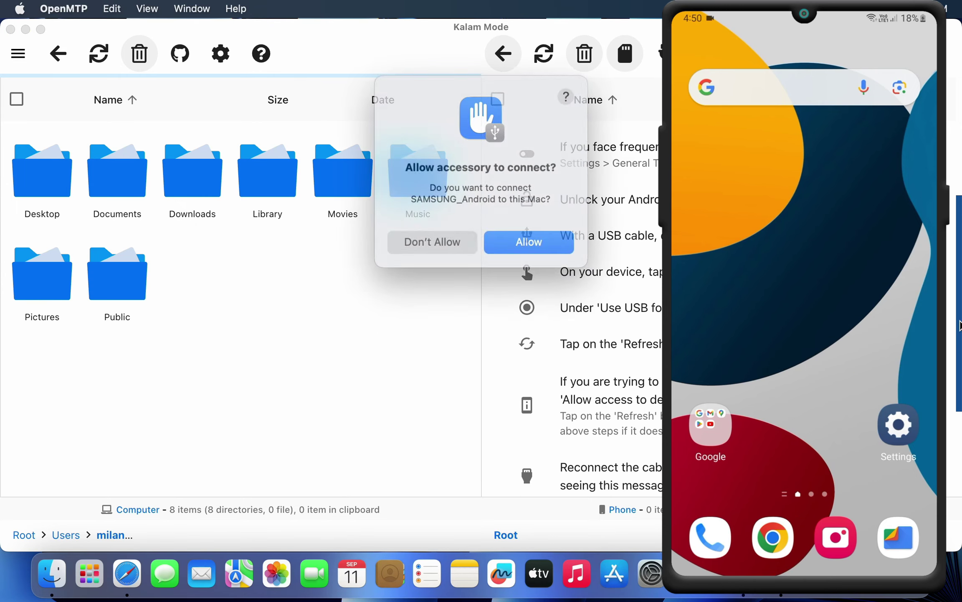
click(551, 243)
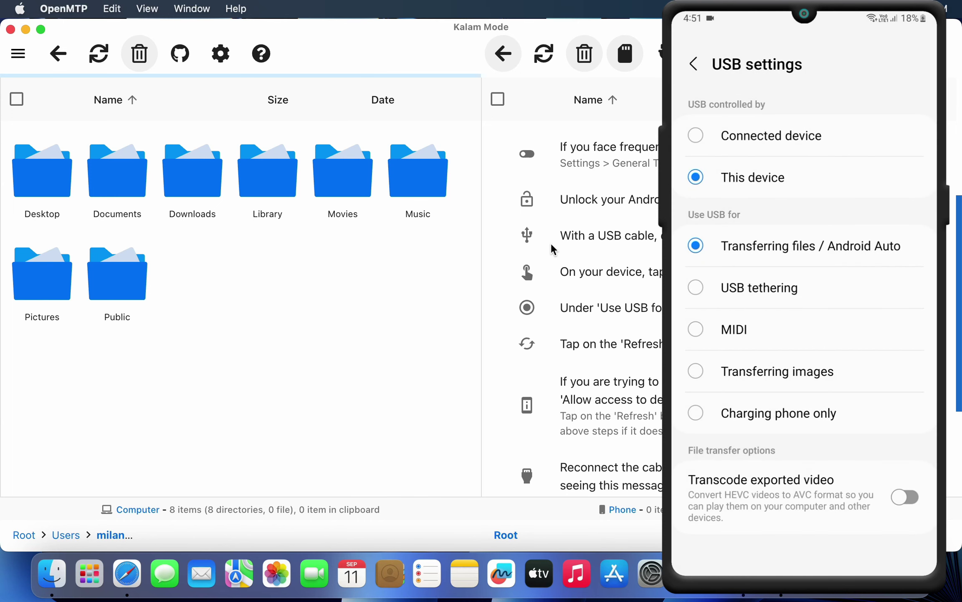
scroll(900, 219, up, 5)
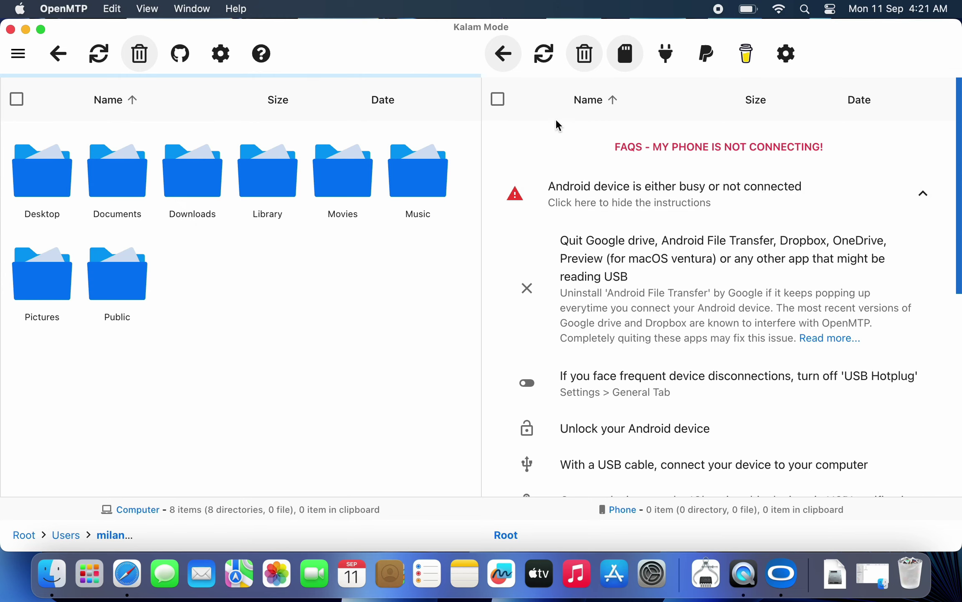
Refresh the phone pane, open the Mac's Downloads, and copy TRIANGLE - Action Movie.mp4 (1.05 GB) into it.
click(541, 62)
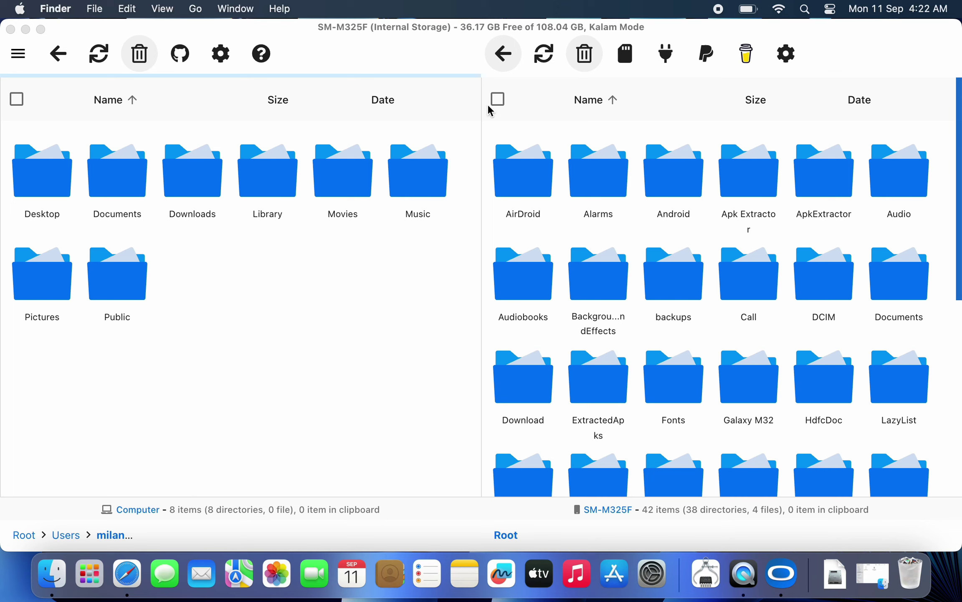
click(206, 189)
double_click(206, 189)
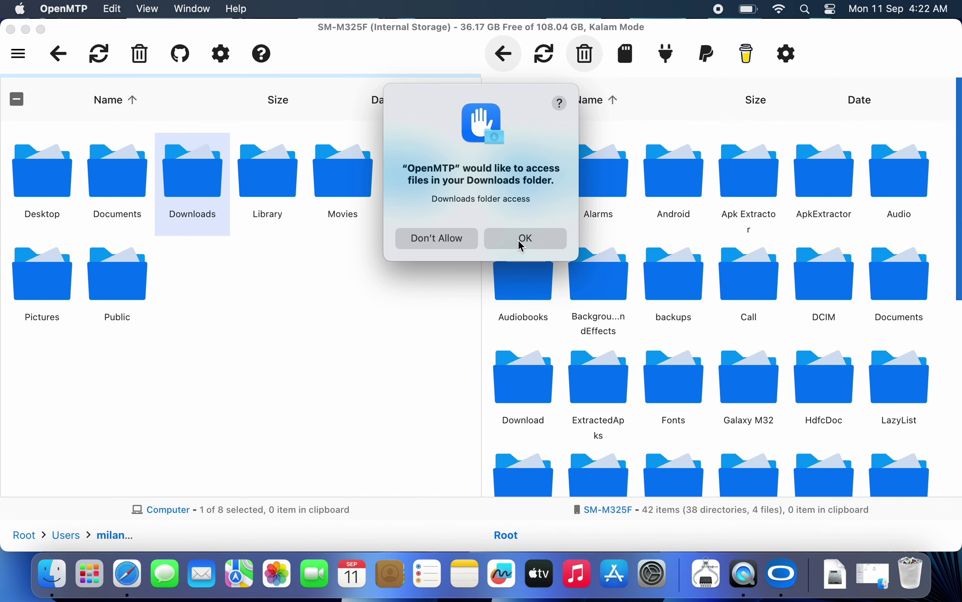
click(518, 239)
scroll(958, 184, down, 10)
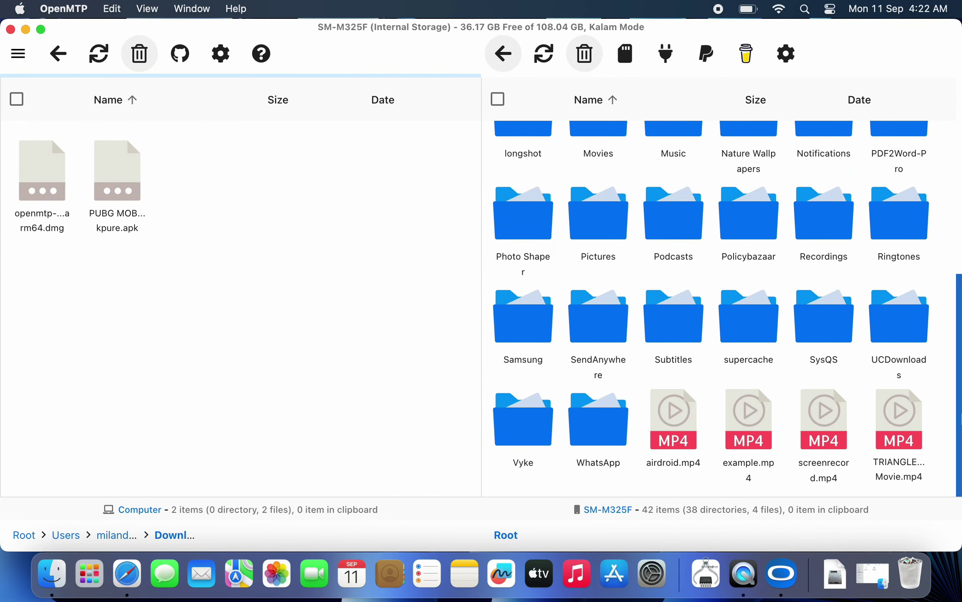
click(911, 422)
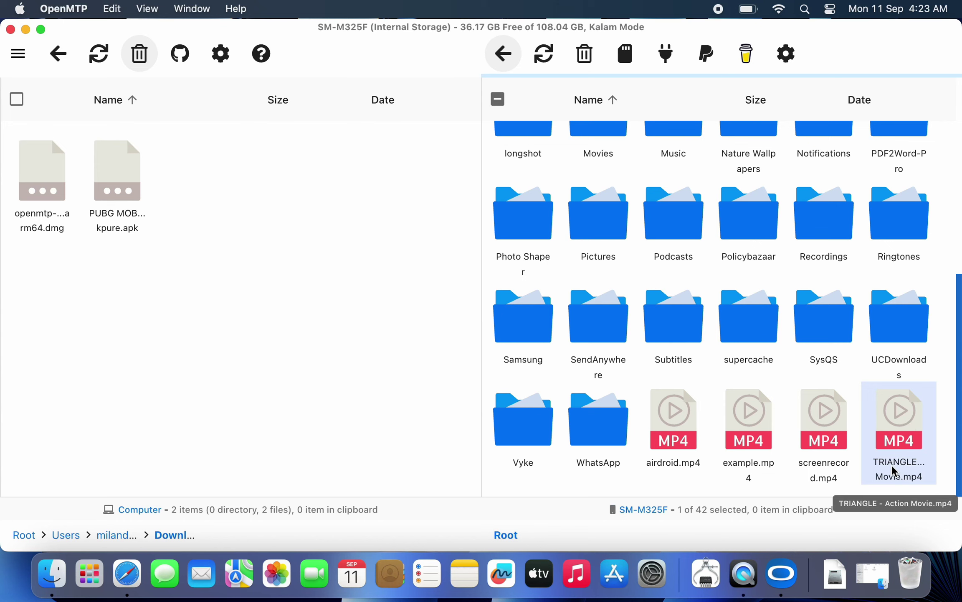
drag(900, 450, 217, 193)
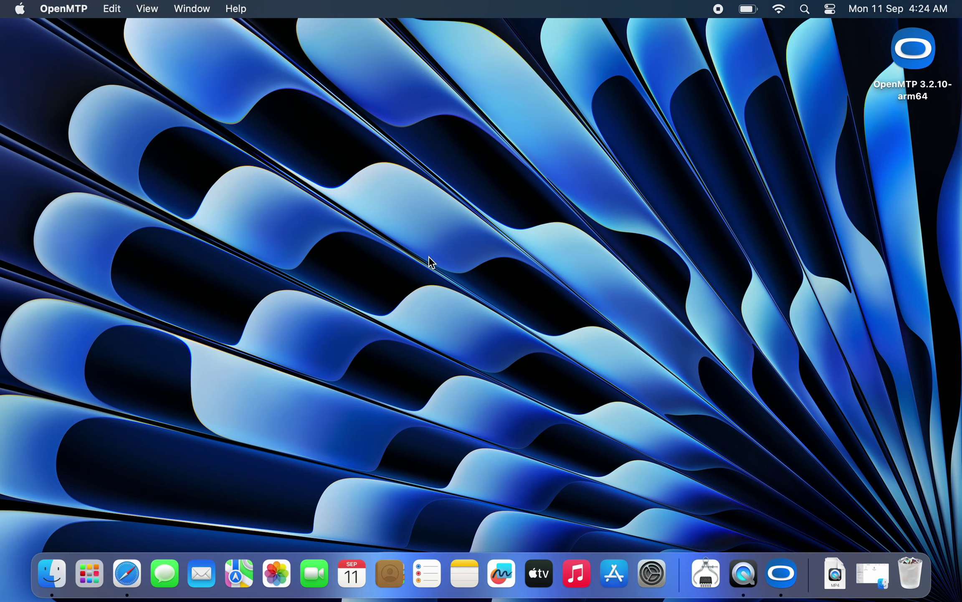
Search the web for 'send anywhere' and go to the Send Anywhere download page.
click(139, 568)
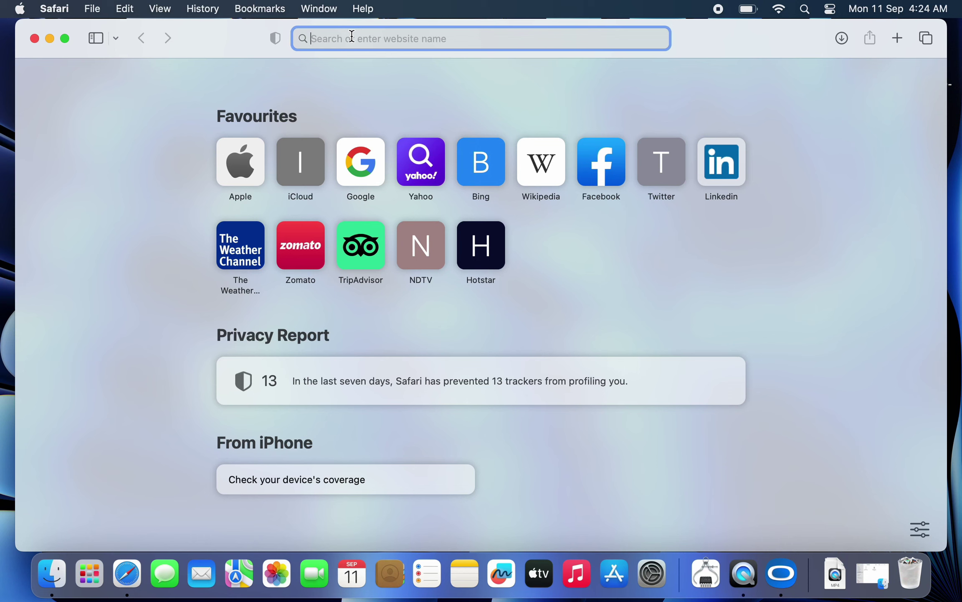
text(send anywhere)
key(Return)
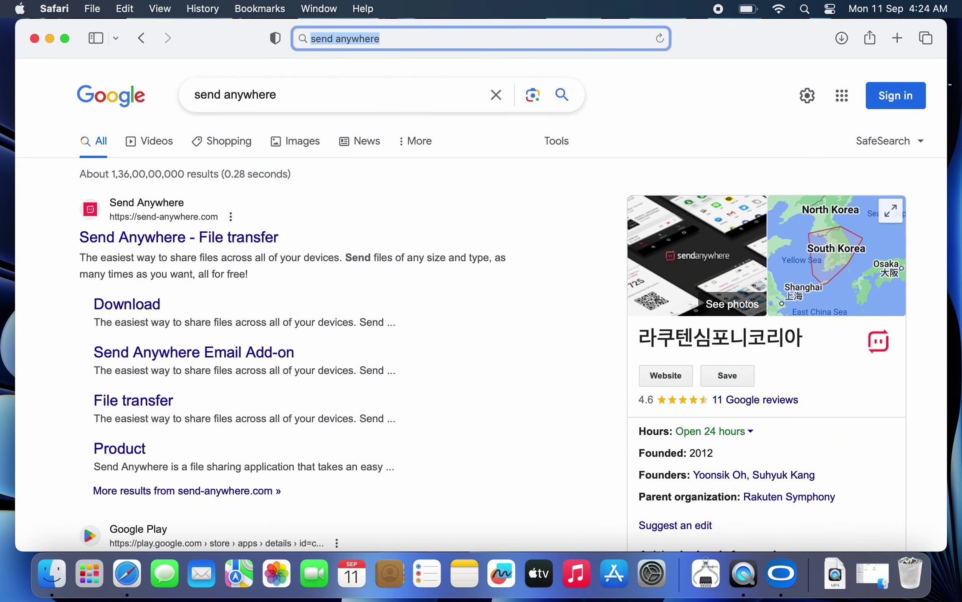
click(202, 237)
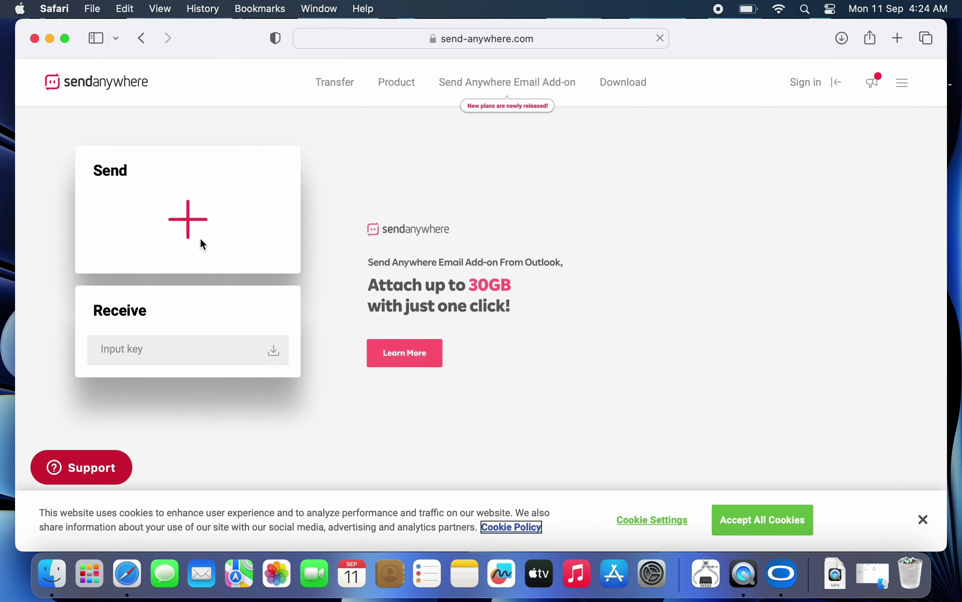
click(623, 83)
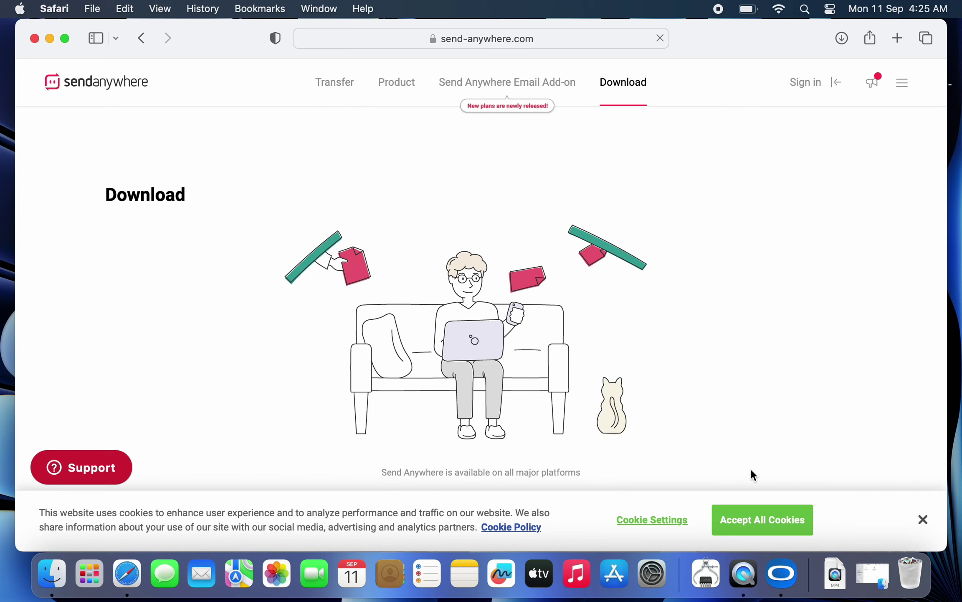
Accept cookies and download the macOS installer Send Anywhere.dmg (101.5 MB), confirming it in Downloads.
click(763, 522)
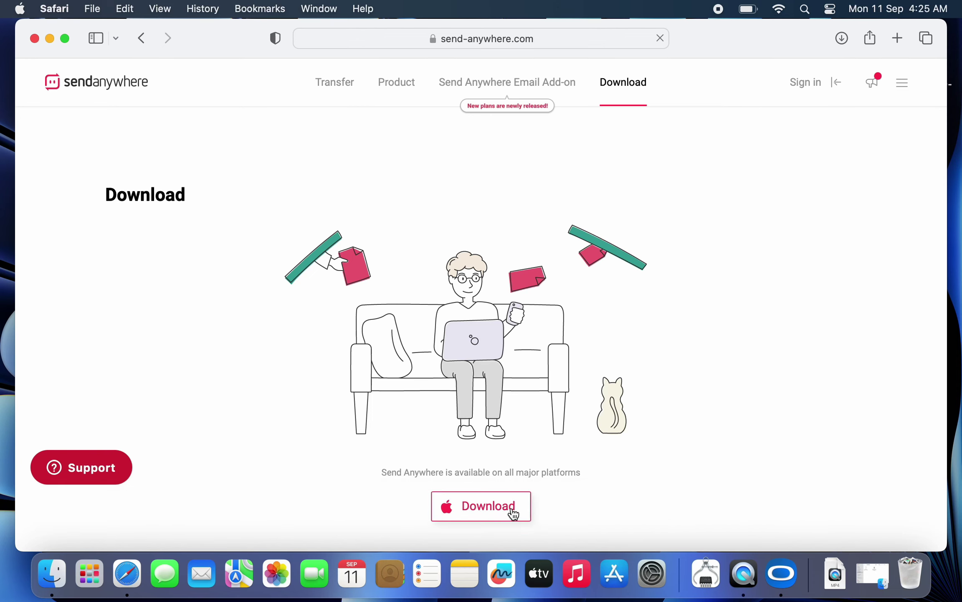
click(513, 507)
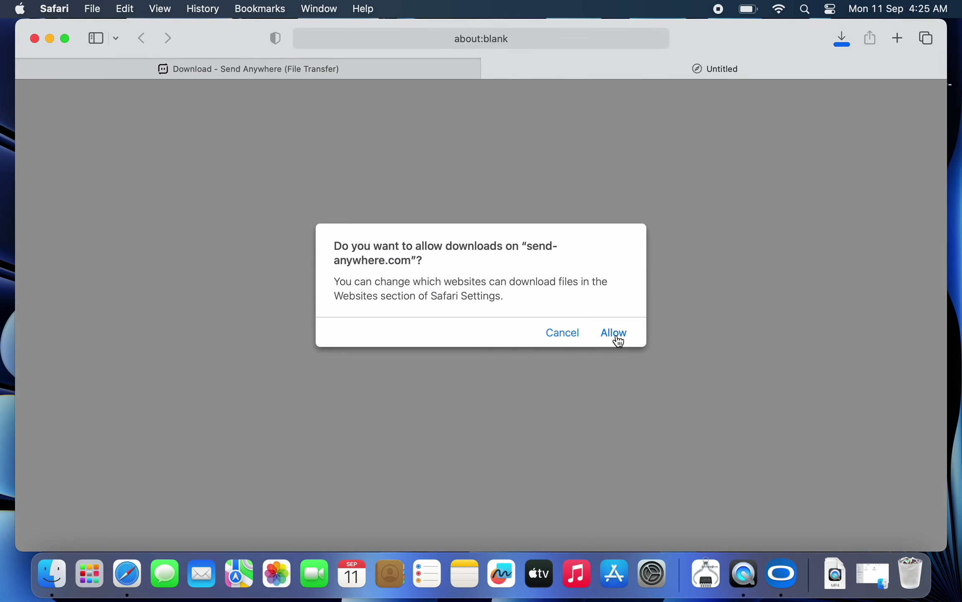
click(615, 333)
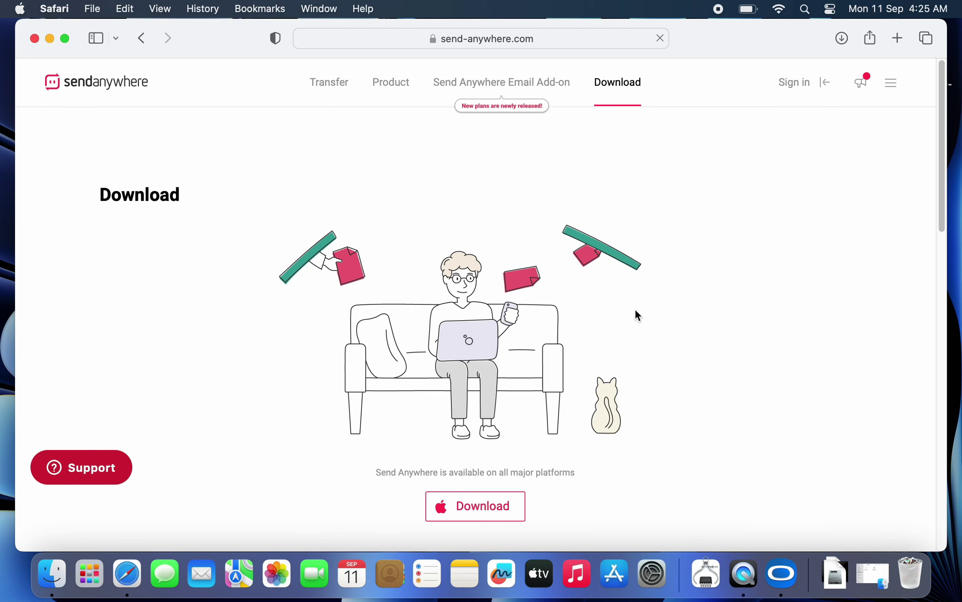
click(842, 34)
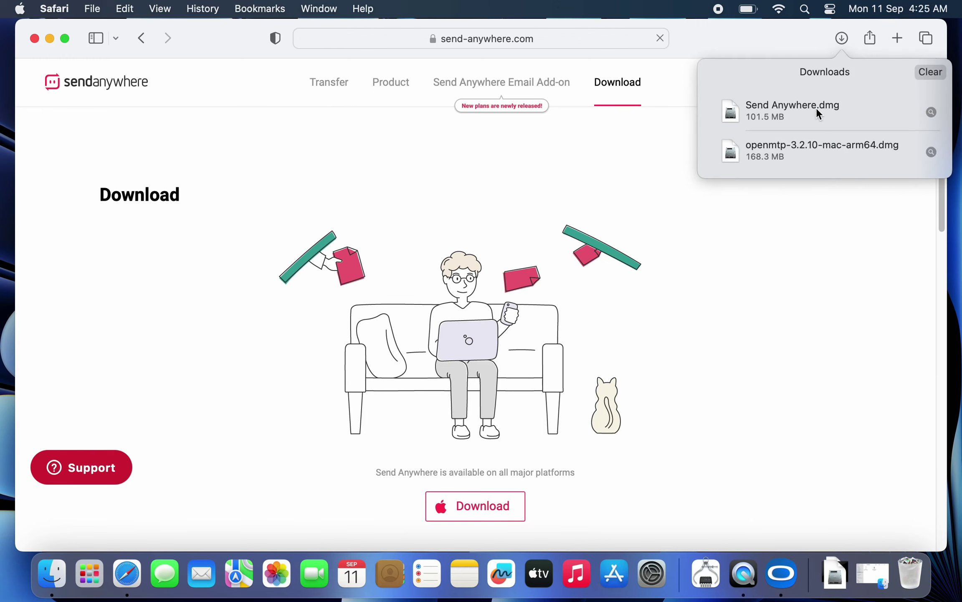
Copy Send Anywhere from its disk image into Applications and close the windows.
click(817, 110)
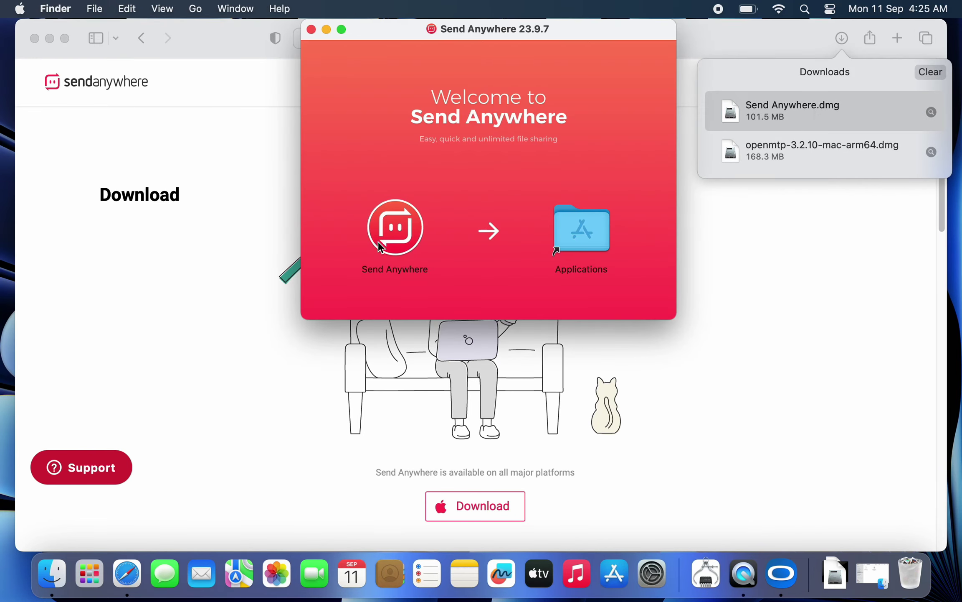
drag(388, 242, 573, 234)
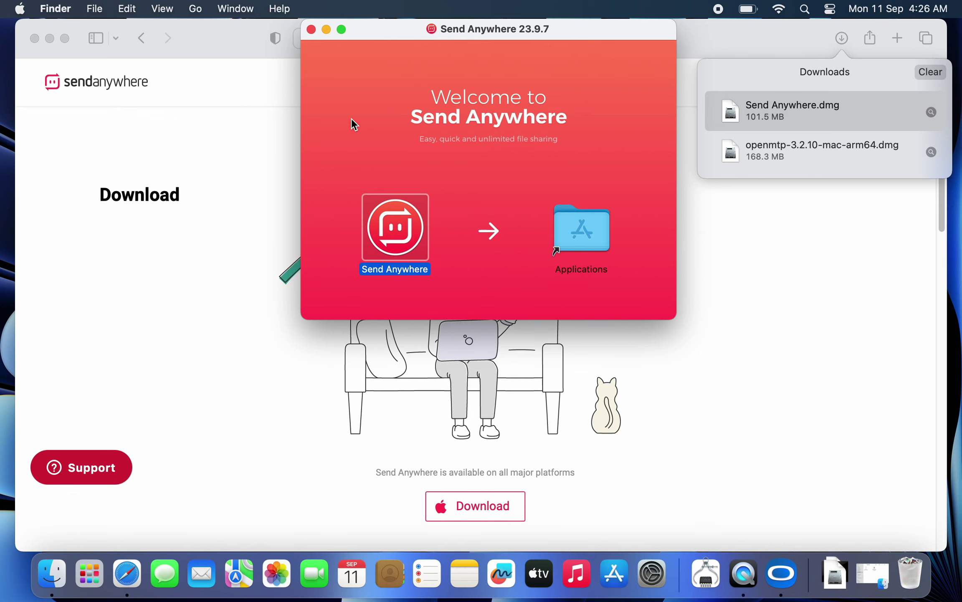
click(312, 29)
click(33, 39)
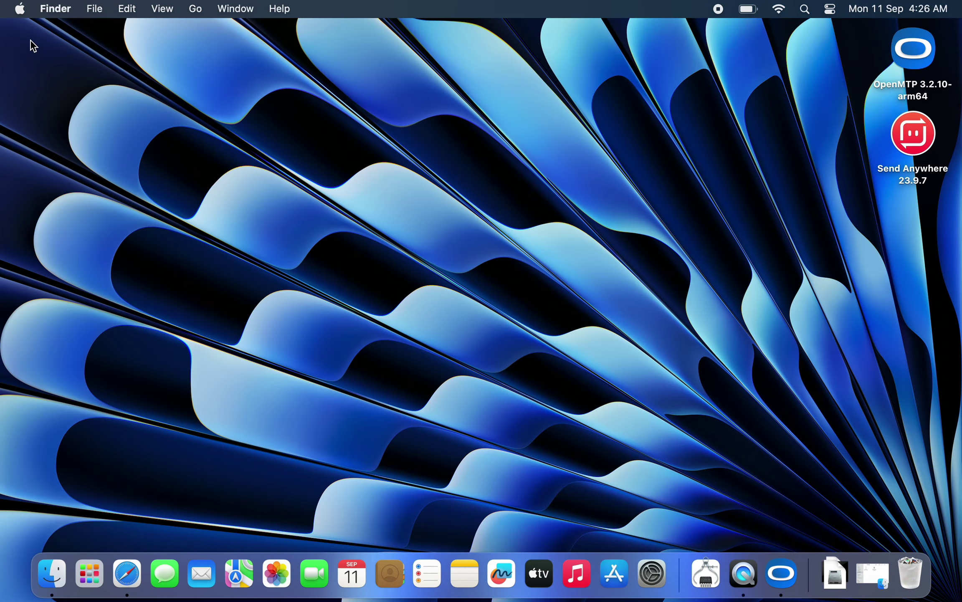
Launch Send Anywhere, installing Rosetta with the account password when prompted.
click(89, 573)
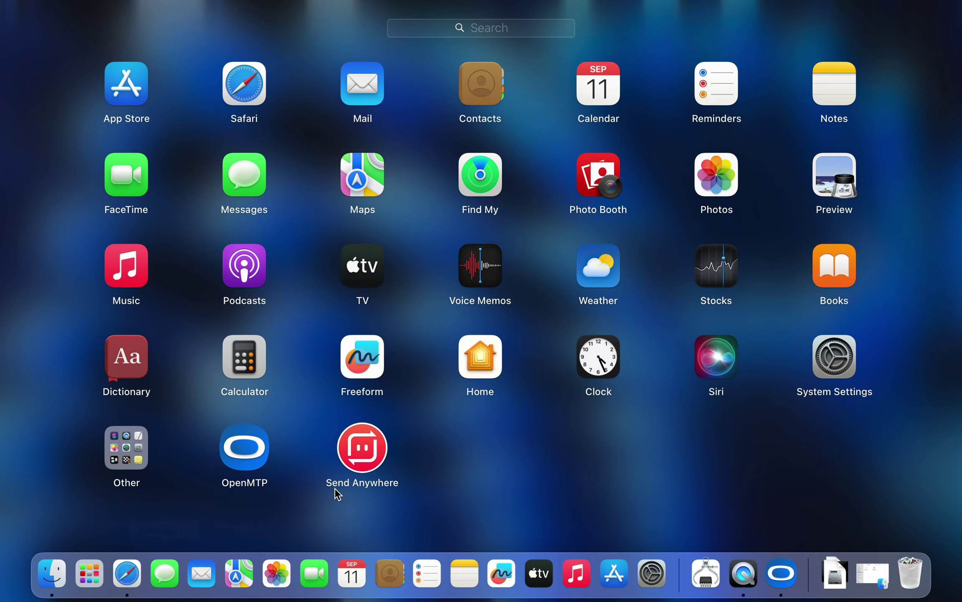
click(356, 458)
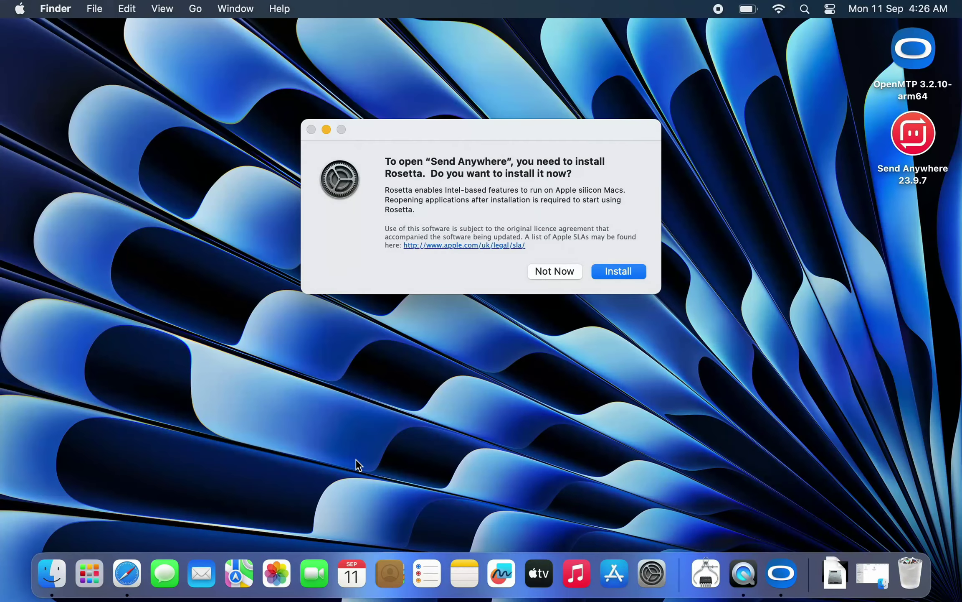
click(617, 272)
text(•••••••)
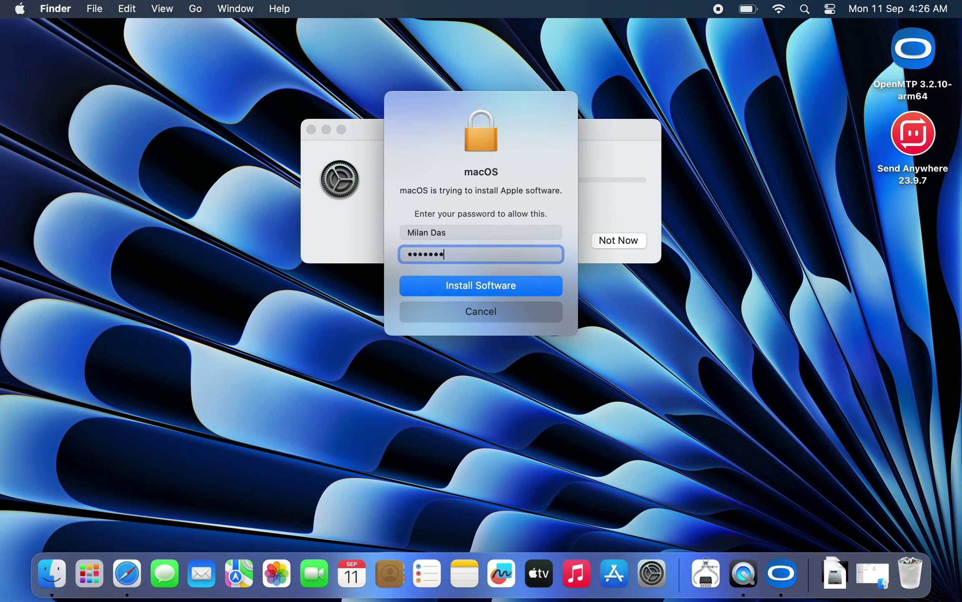
click(501, 288)
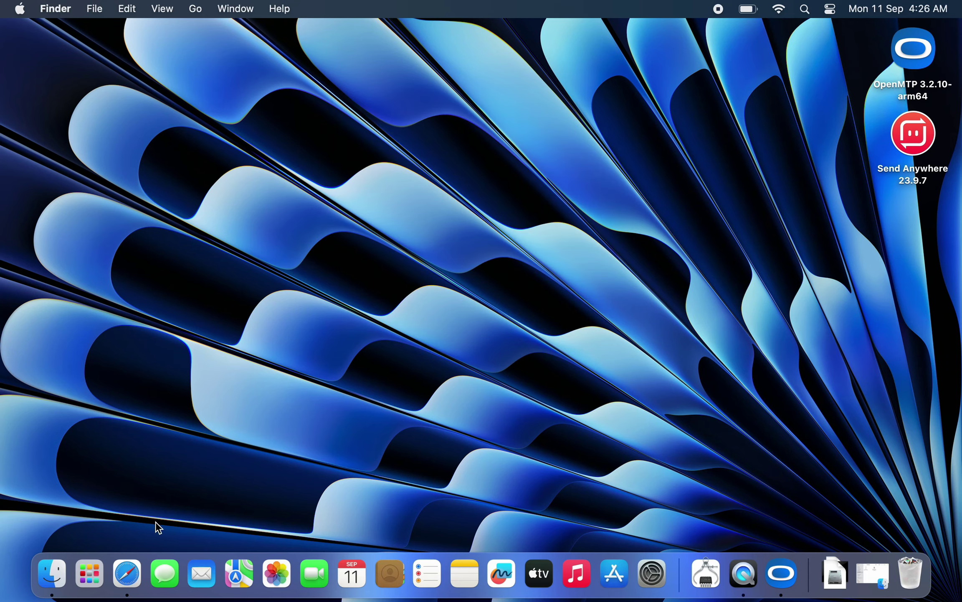
click(102, 565)
click(363, 446)
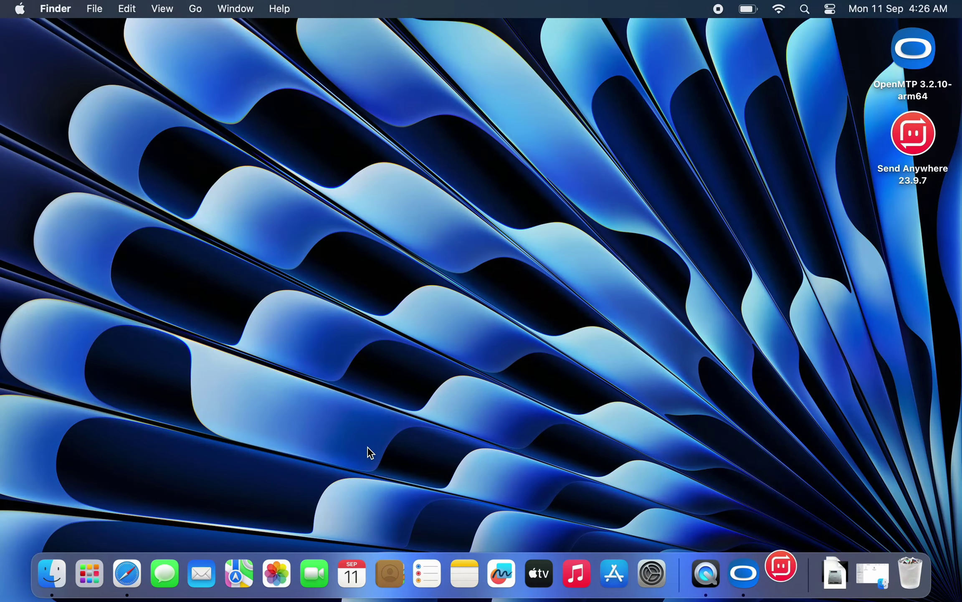
Open Send Anywhere and add the PUBG apk from Downloads for sending, accepting the copyright warning.
click(497, 278)
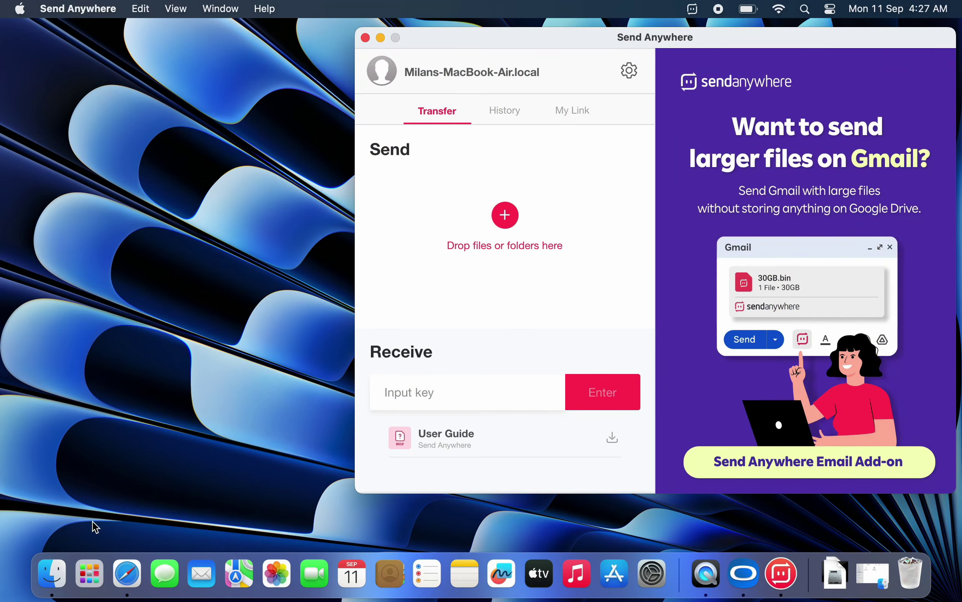
click(65, 557)
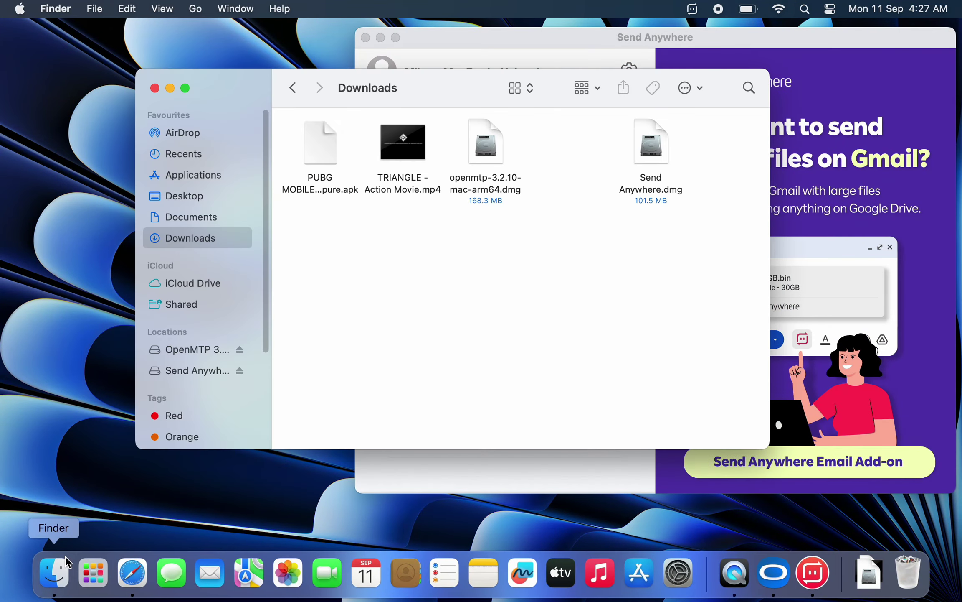
drag(382, 95, 305, 239)
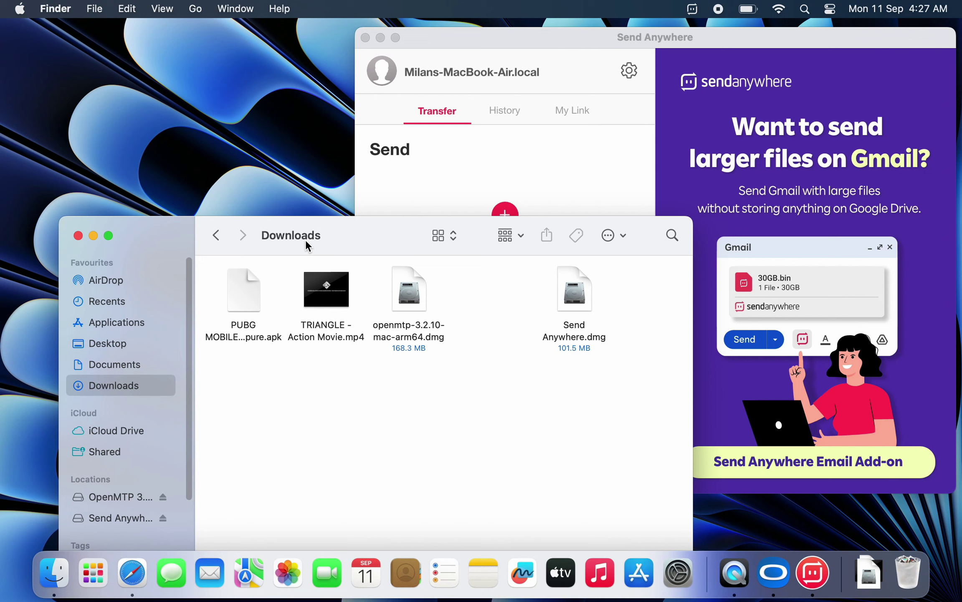
click(254, 301)
drag(255, 301, 501, 160)
click(512, 259)
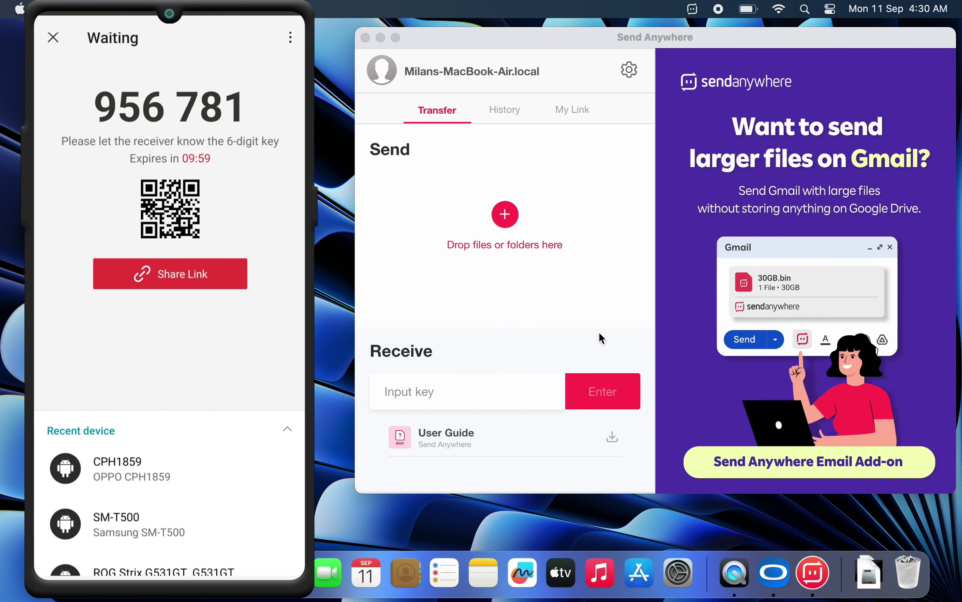
Enter the phone's transfer key, set Downloads as the save folder, and receive the 6 files (22.13 MB).
click(506, 382)
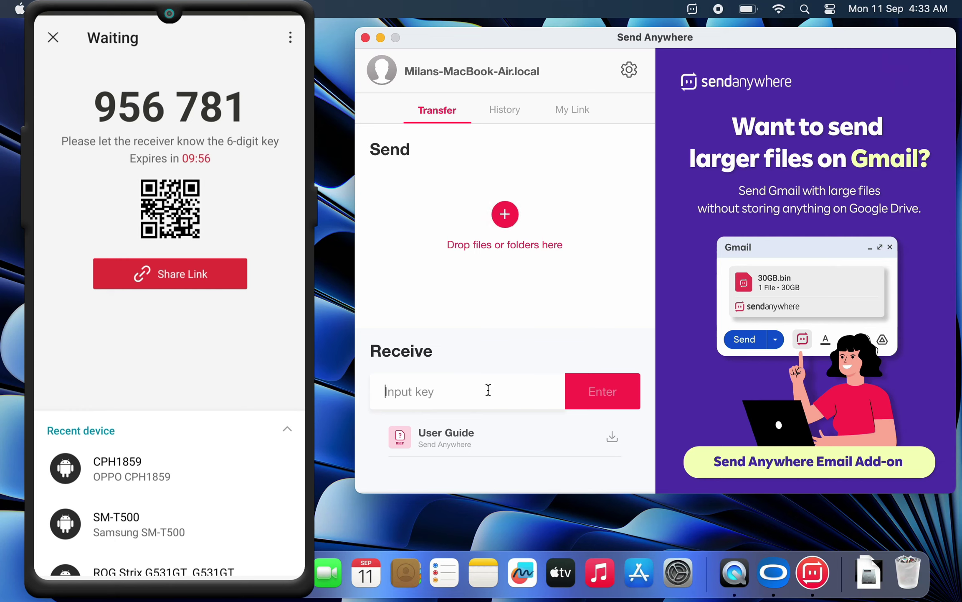
text(956781)
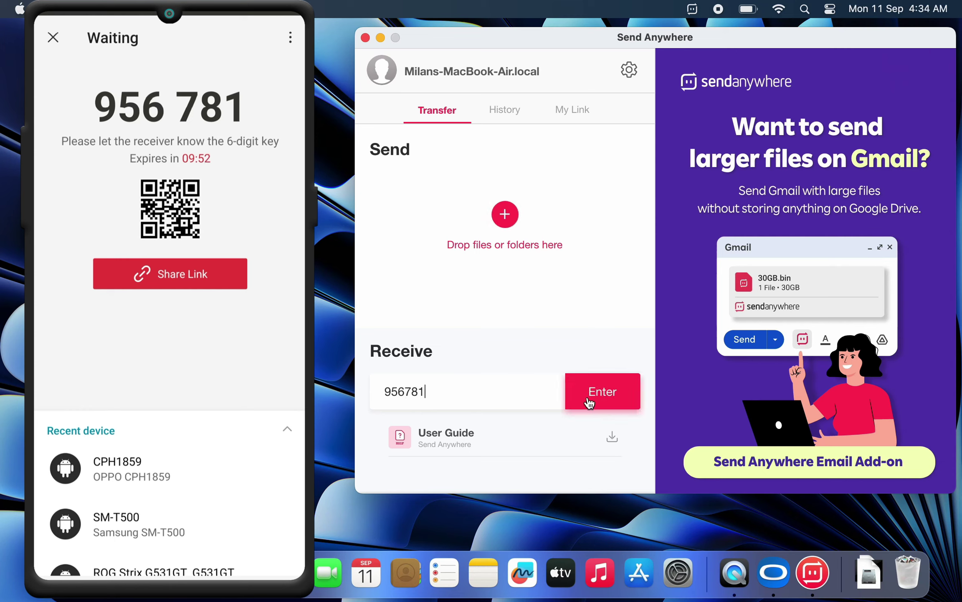
click(601, 391)
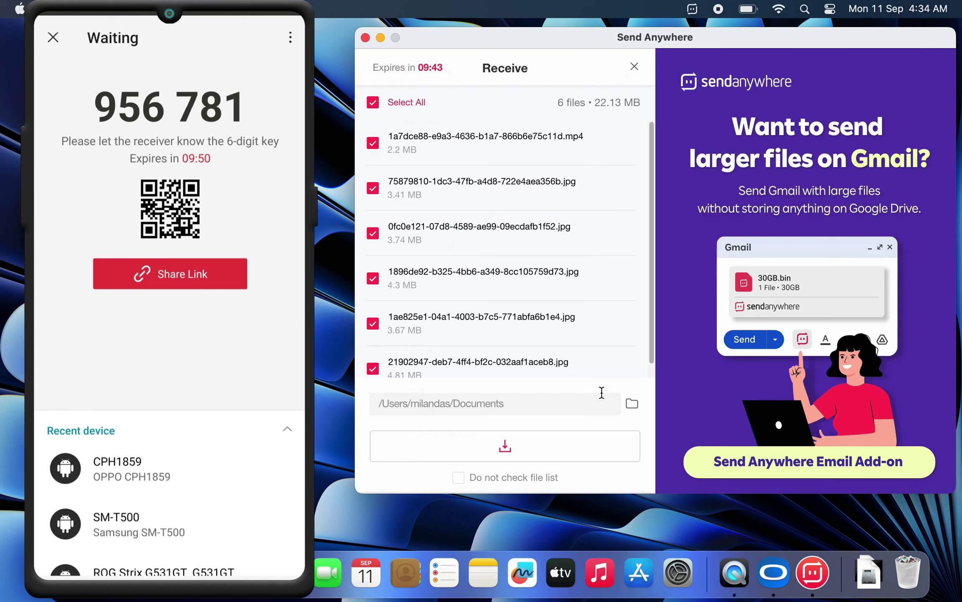
click(631, 406)
click(423, 212)
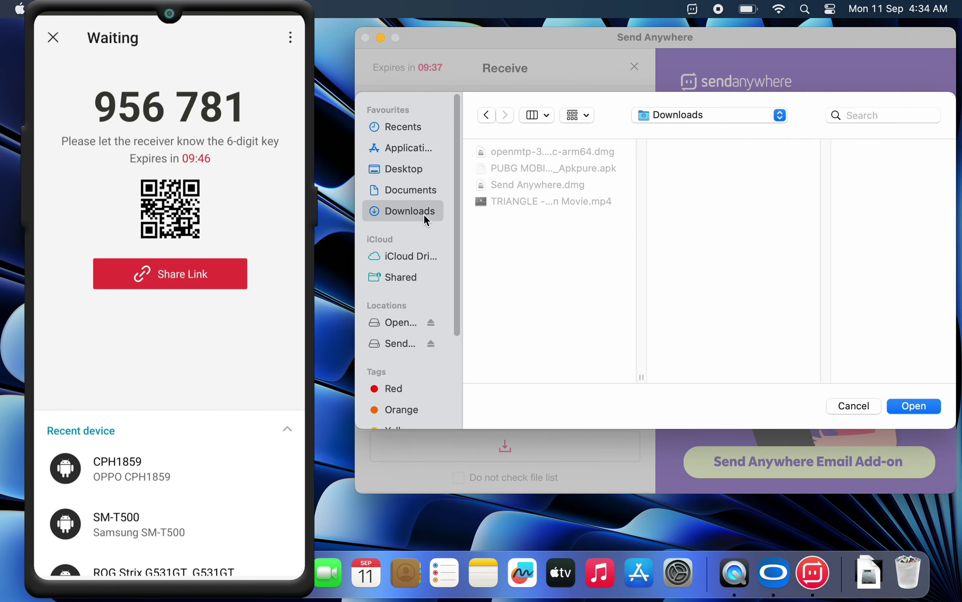
click(928, 409)
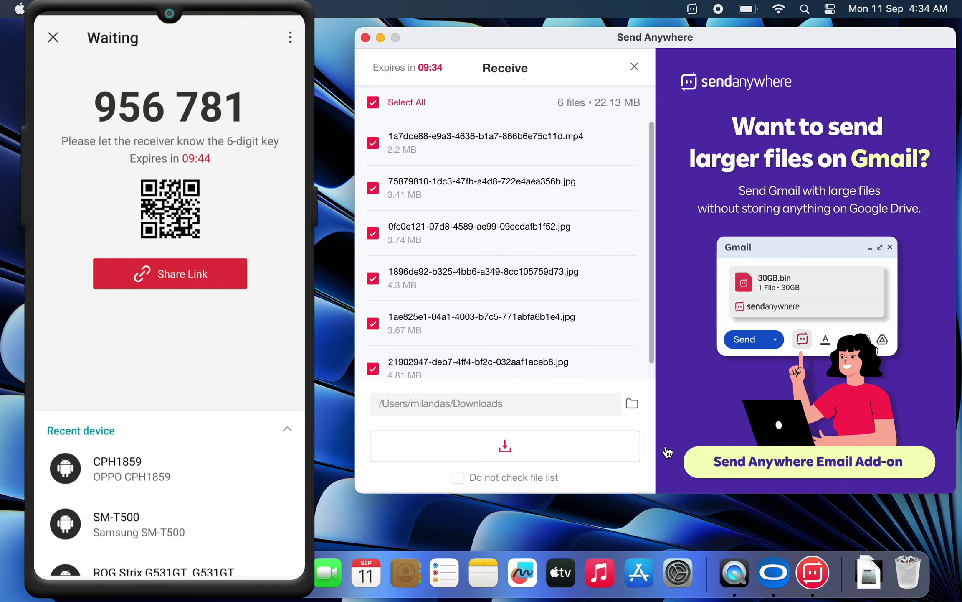
click(529, 439)
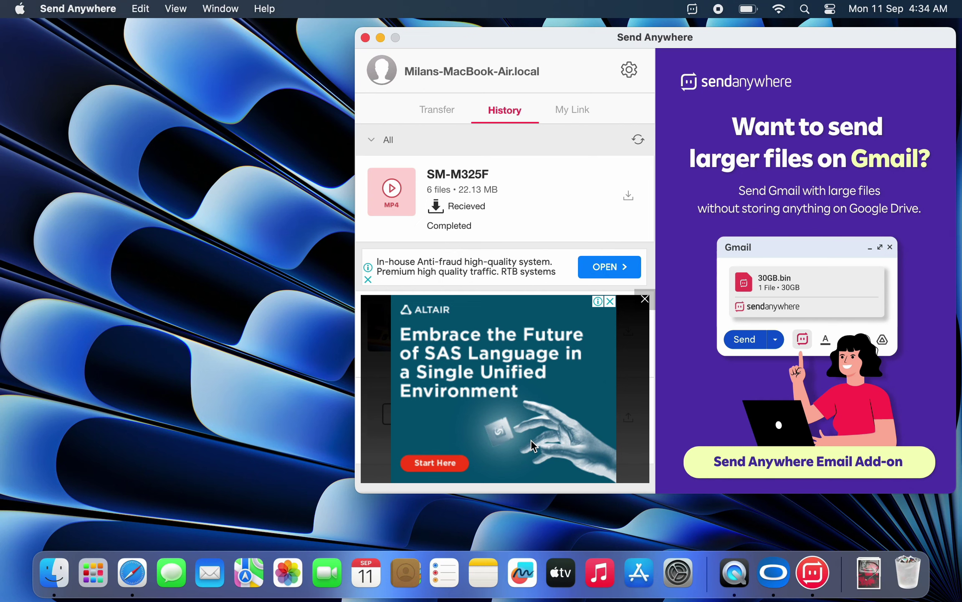
Reveal the SM-M325F transfer's received video and five photos in Finder's Downloads folder.
mouse_move(524, 228)
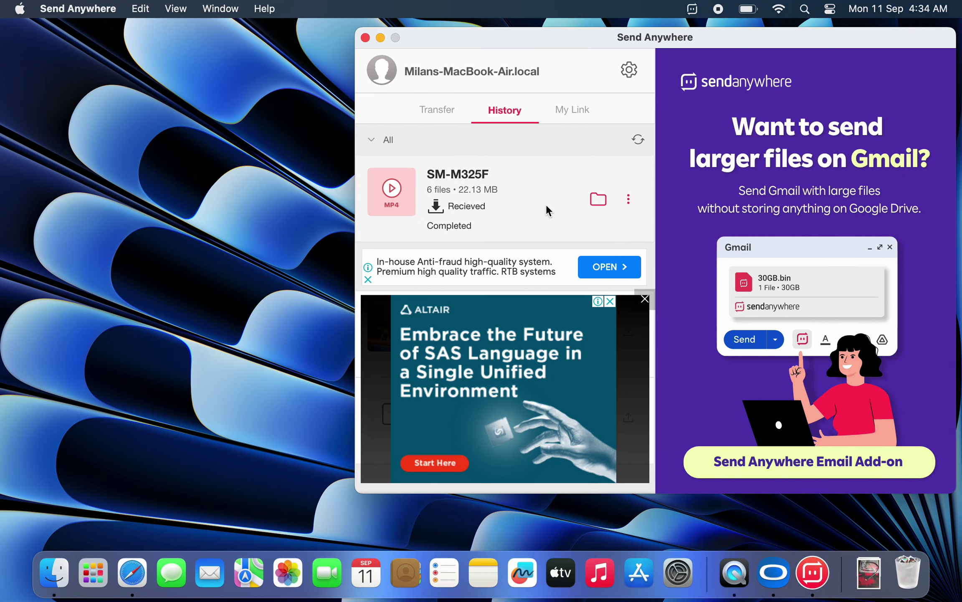
click(599, 199)
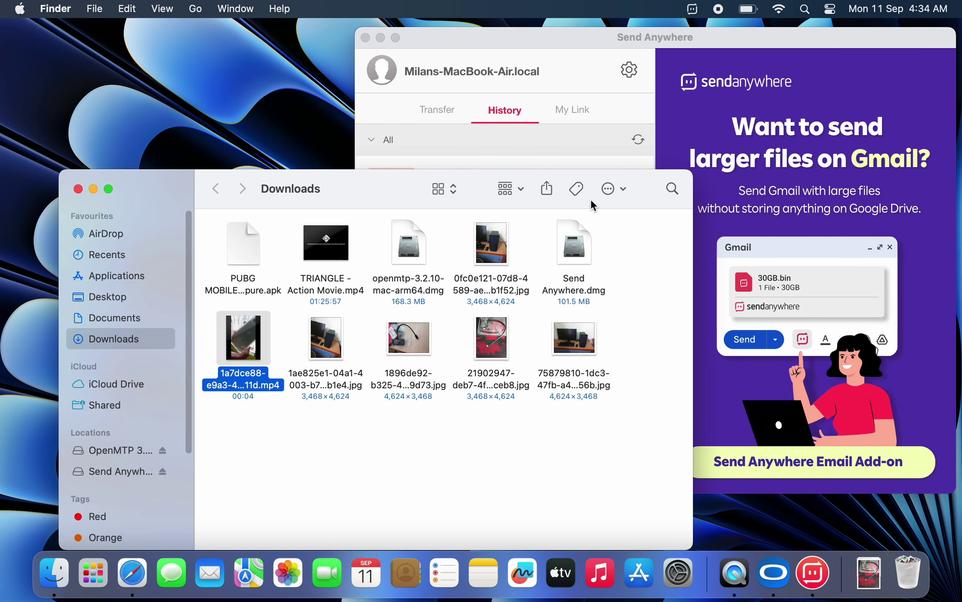